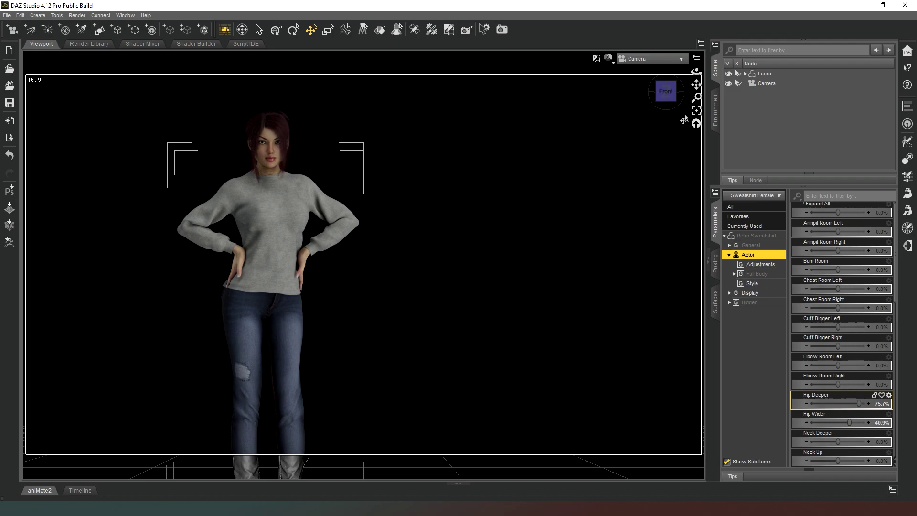
Bring the Content Library's ZZ_Youtube folder into view, ready for saving presets.
click(746, 74)
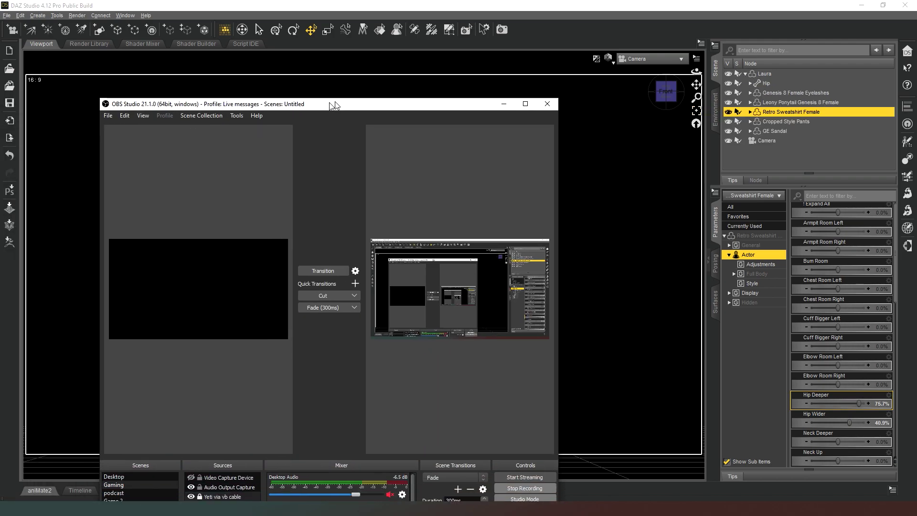
drag(316, 107, 379, 54)
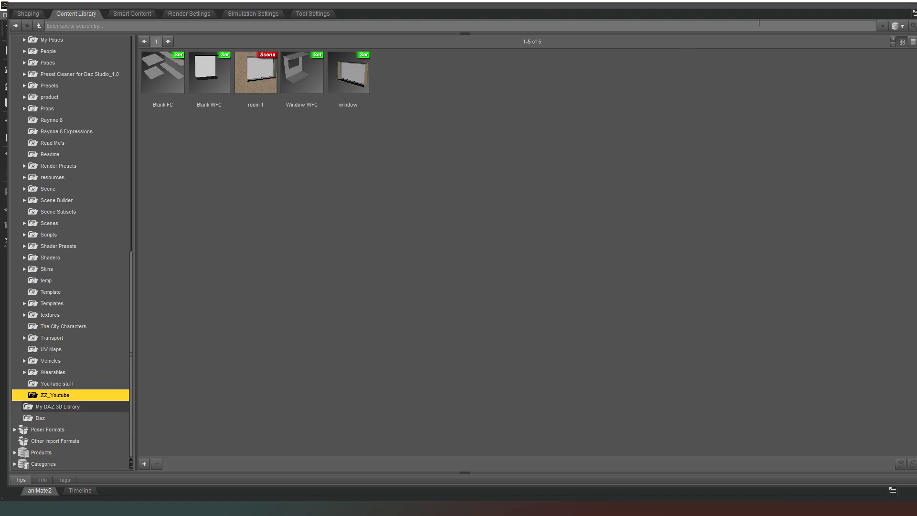
Start a Wearable(s) Preset named 'laura Base' in the ZZ_Youtube folder.
click(143, 465)
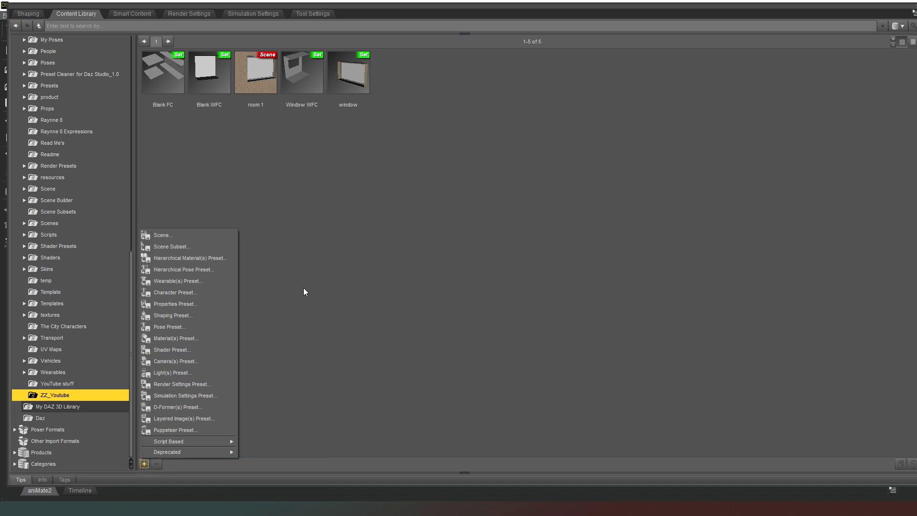
click(176, 282)
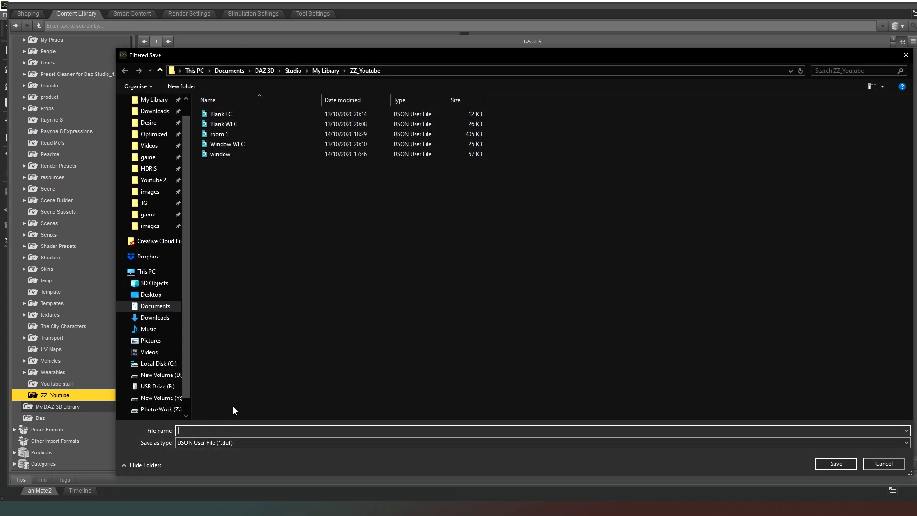
text(laura )
text(Hai)
key(BackSpace)
key(BackSpace)
text(Base)
click(835, 466)
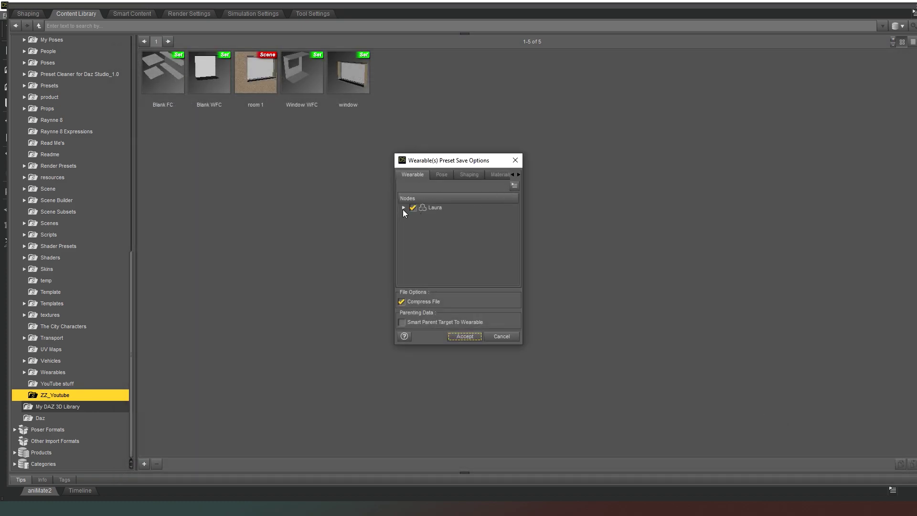
Include only Laura's Eyelashes and Leony Ponytail hair, and accept the preset.
click(403, 208)
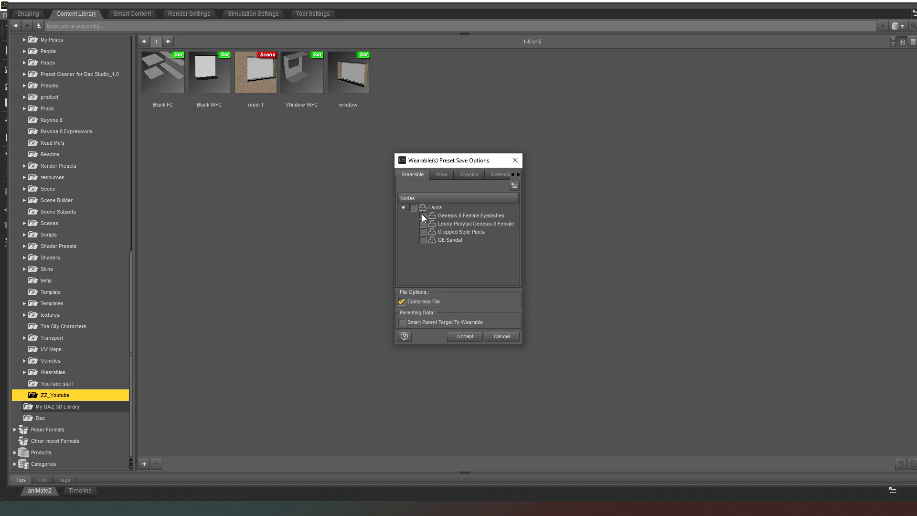
click(423, 223)
click(466, 336)
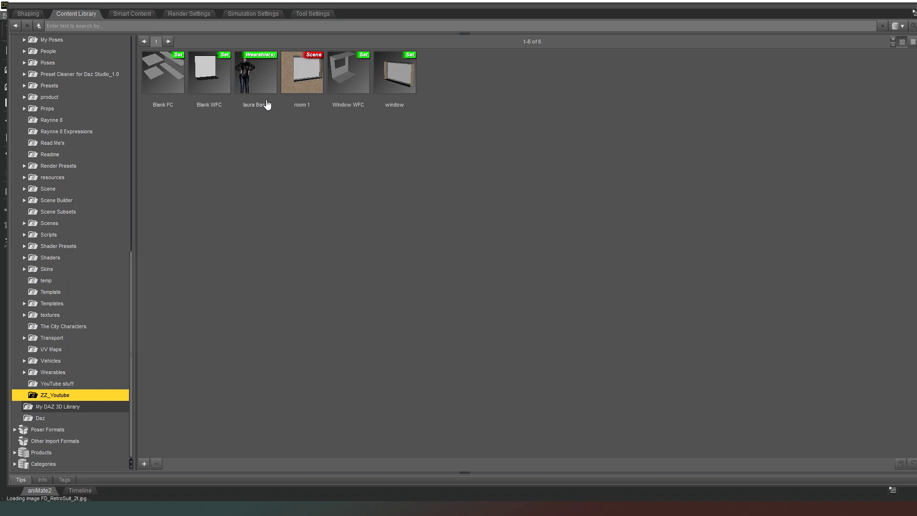
Start a second Wearable(s) Preset named 'laura outfit'.
click(144, 465)
click(188, 280)
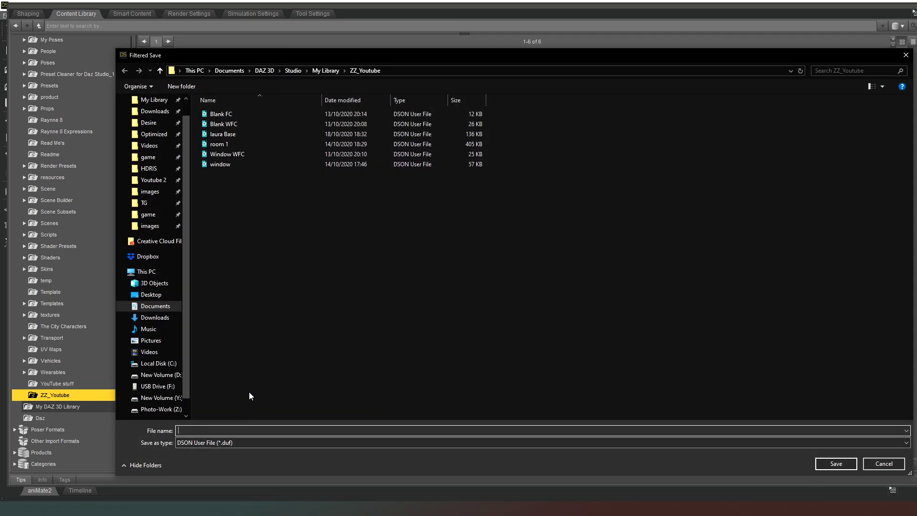
text(laura outfit)
key(Return)
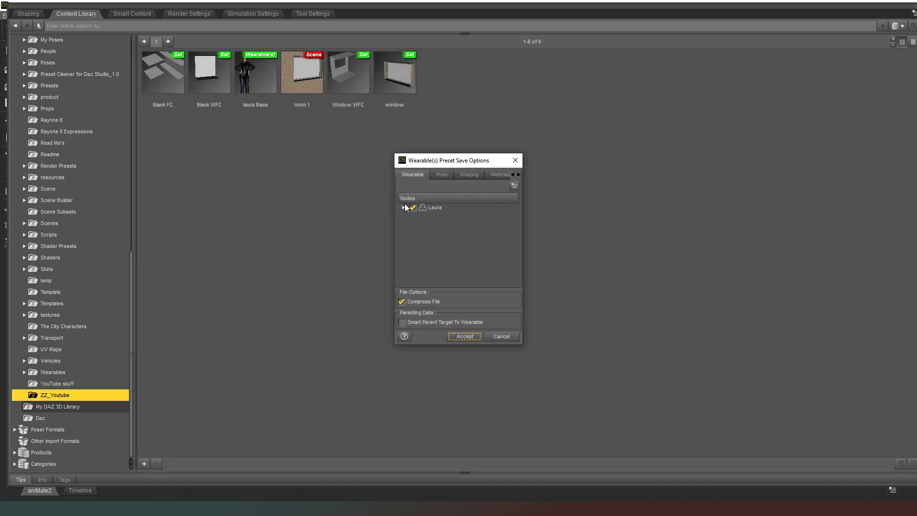
Include Laura's Cropped Style Pants and GE Sandal, and accept the preset.
click(403, 207)
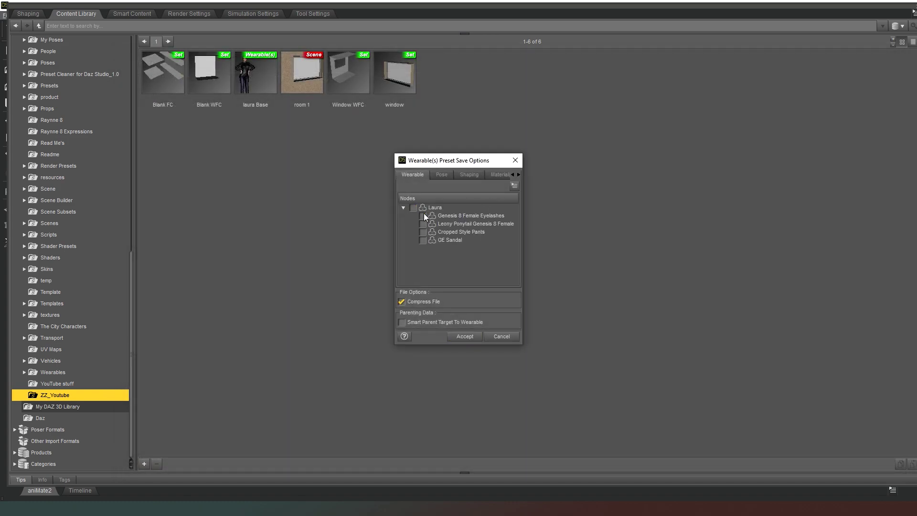
click(423, 233)
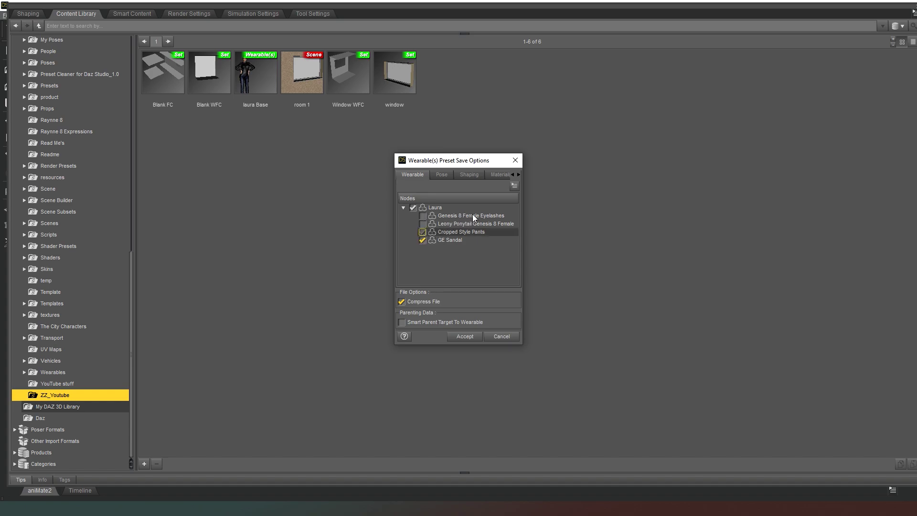
click(465, 336)
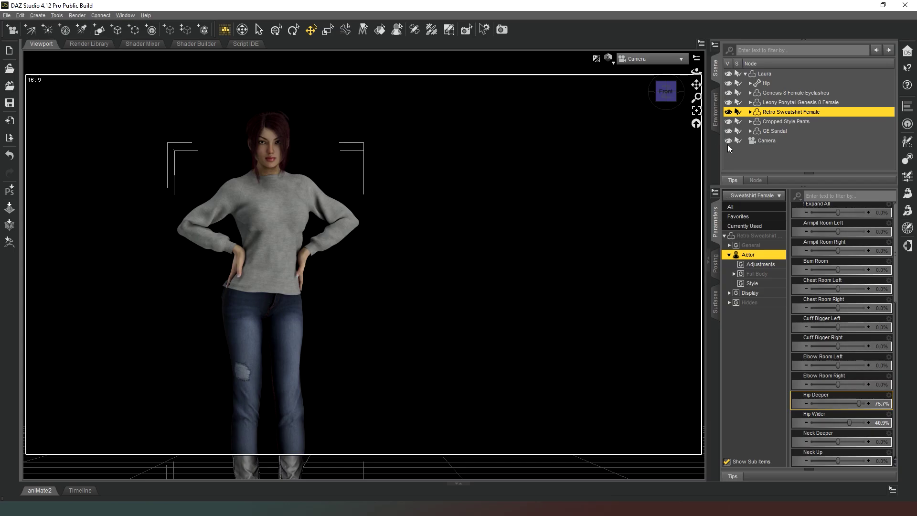
Delete Genesis 8 Female Eyelashes and Leony Ponytail from the scene, then select Laura.
click(767, 96)
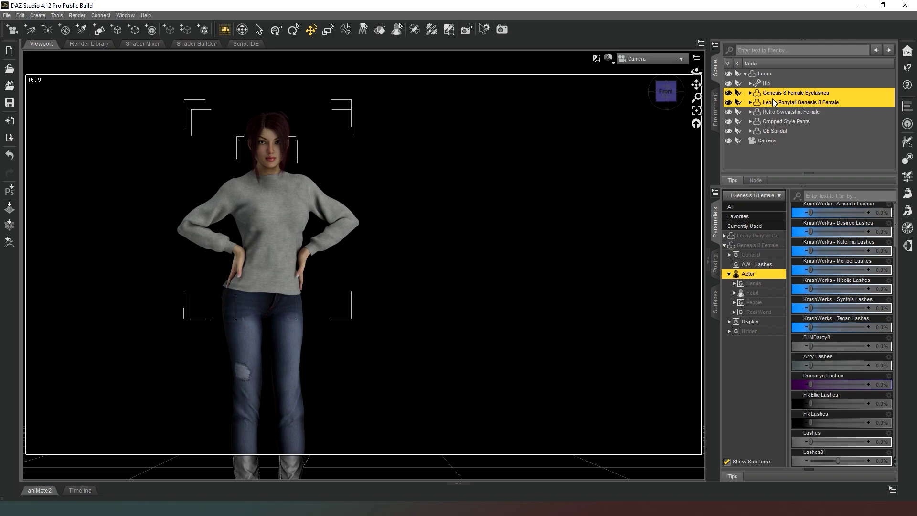
key(Delete)
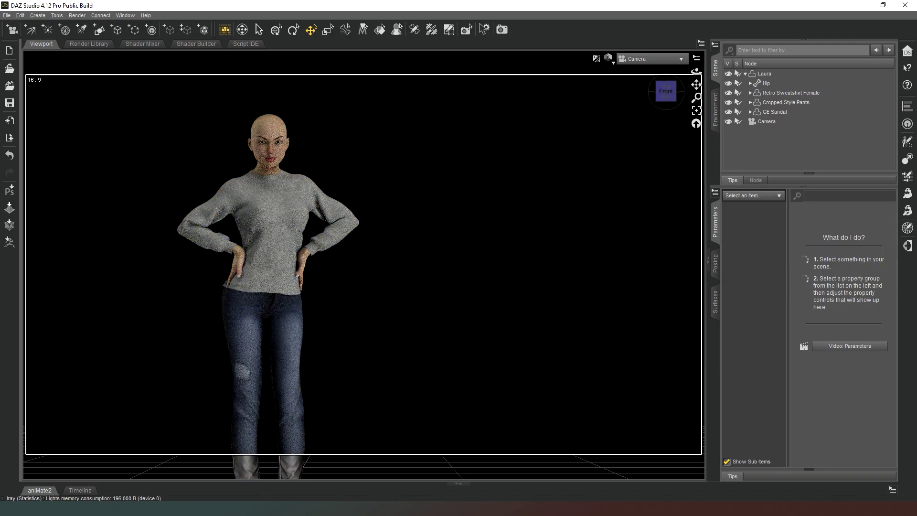
click(771, 76)
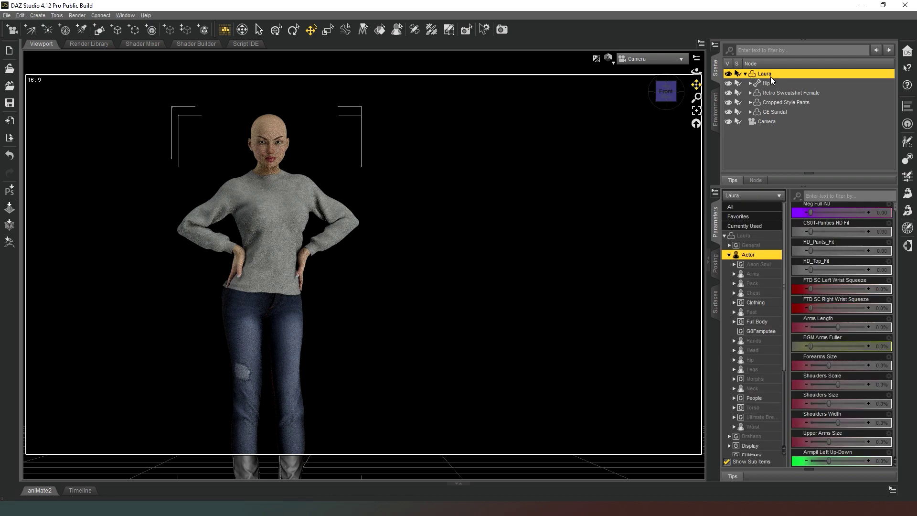
Collapse Laura's attached items in the Scene pane.
click(746, 73)
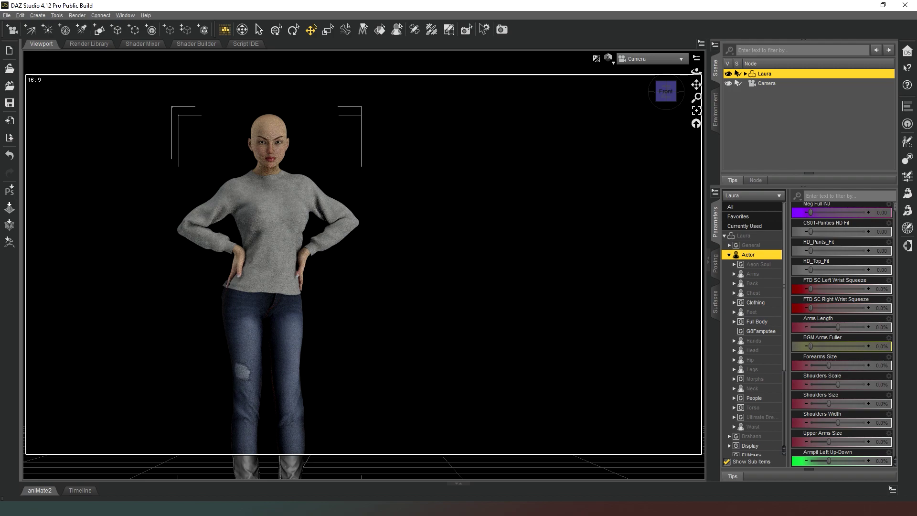